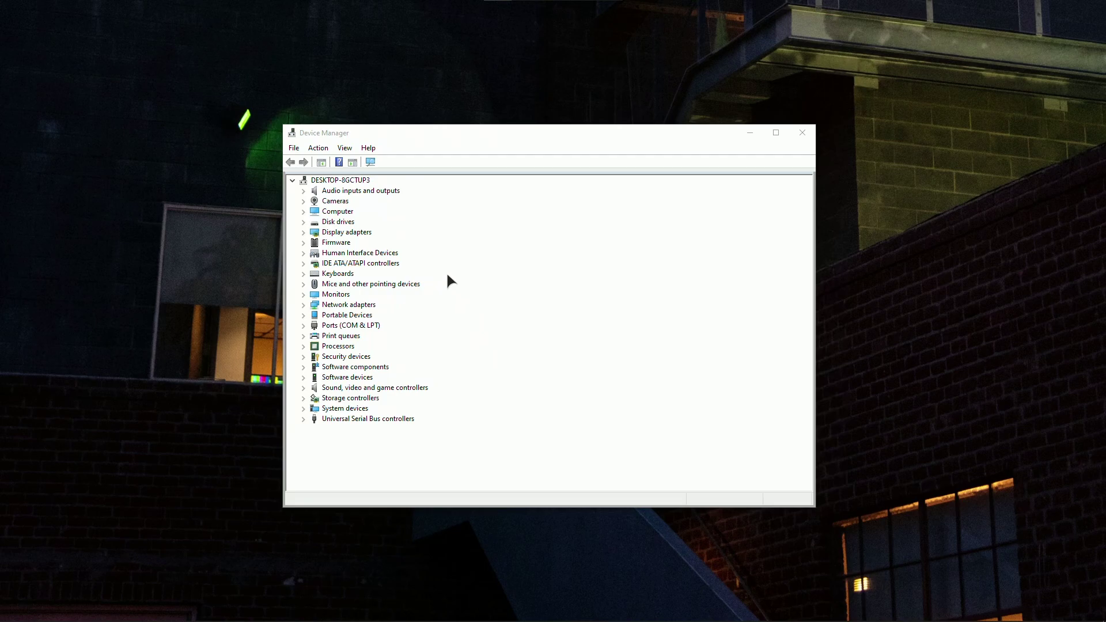
Step: Arrange the device tree by connection to show the ACPI x64-based PC hierarchy
left_click(343, 149)
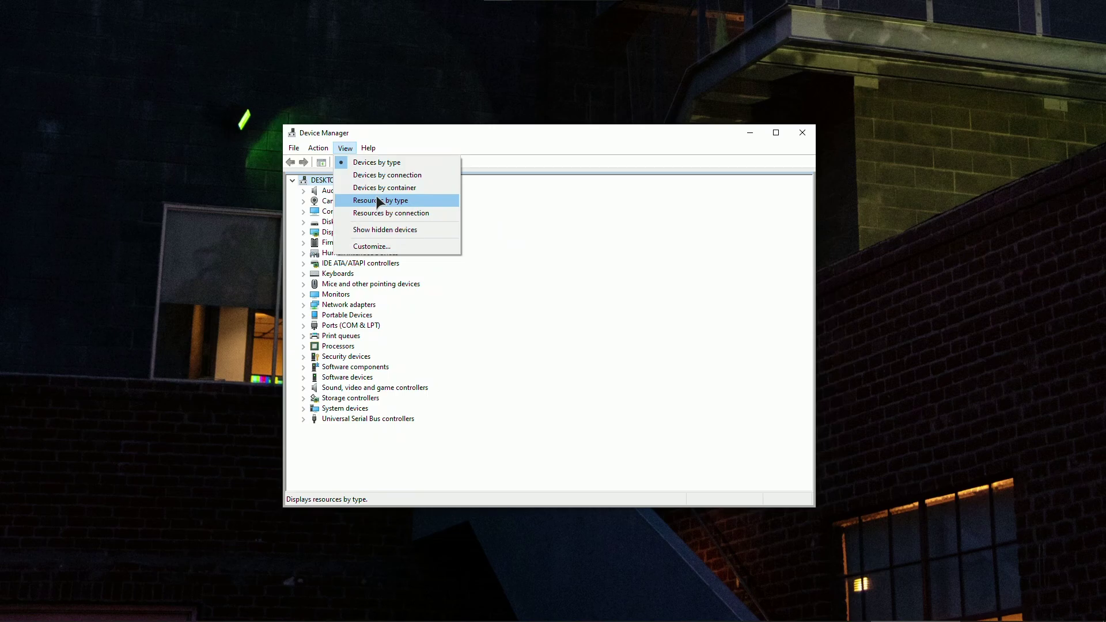
left_click(378, 175)
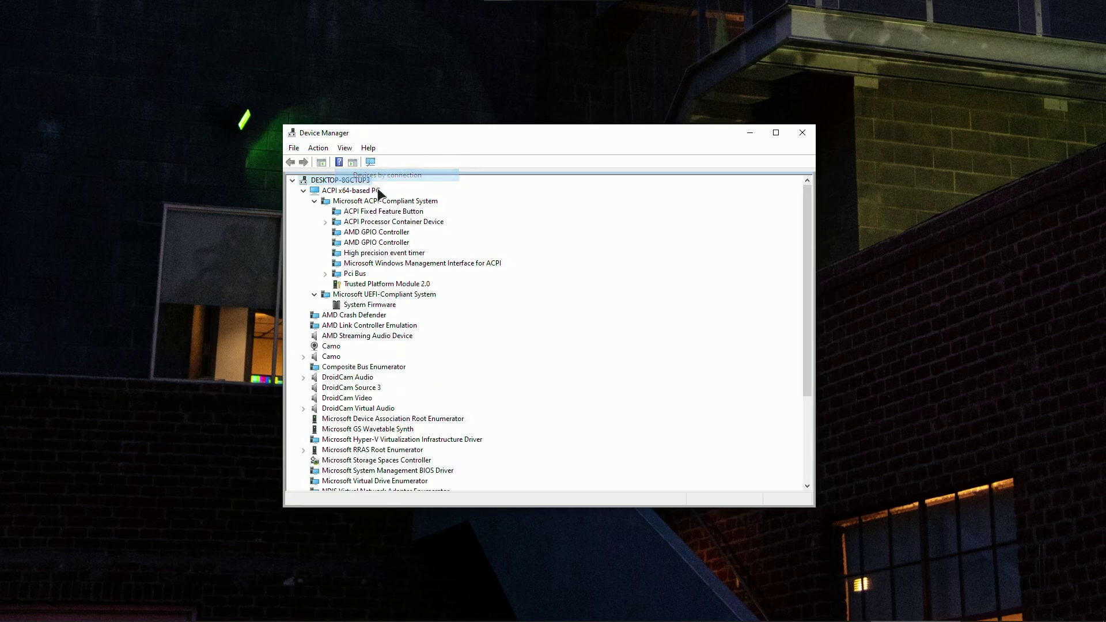
scroll(353, 359, "down", 3)
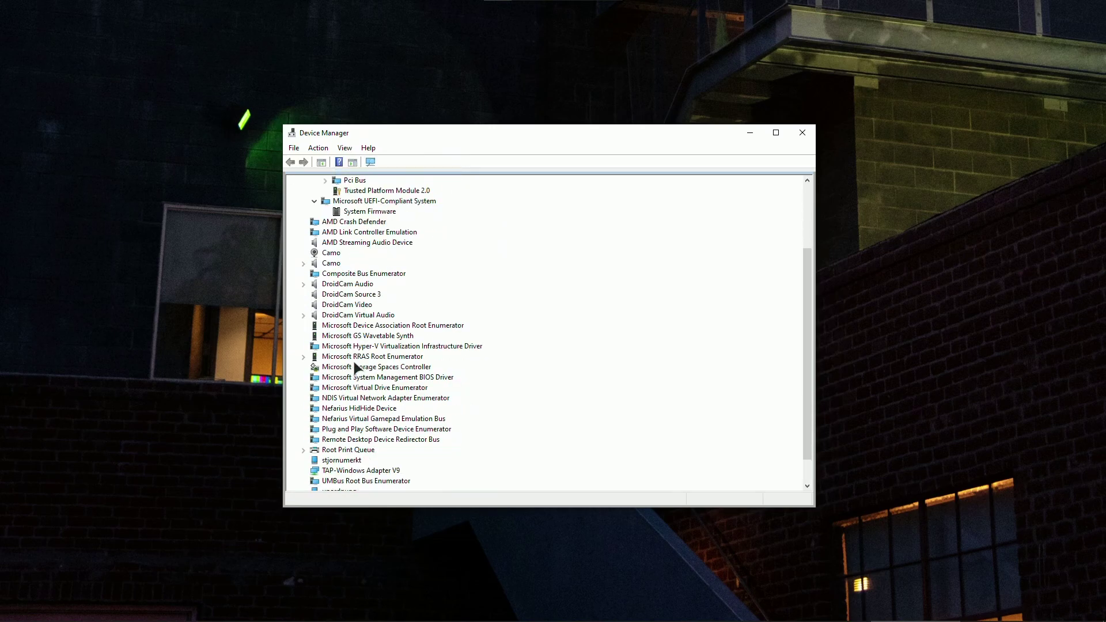
scroll(374, 347, "down", 1)
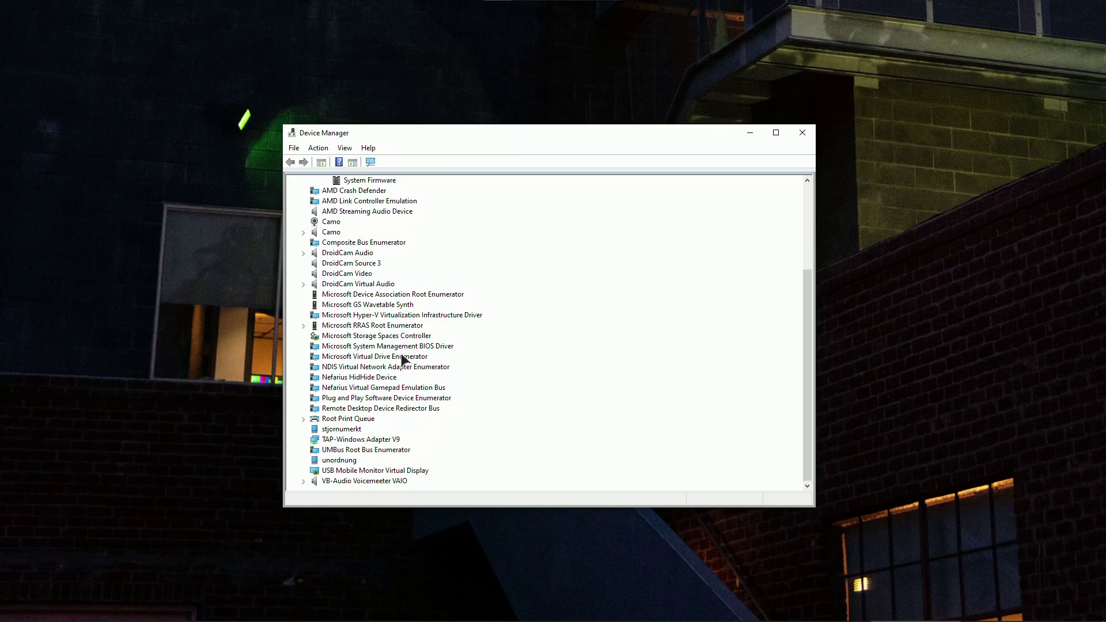
scroll(374, 337, "up", 4)
left_click(344, 147)
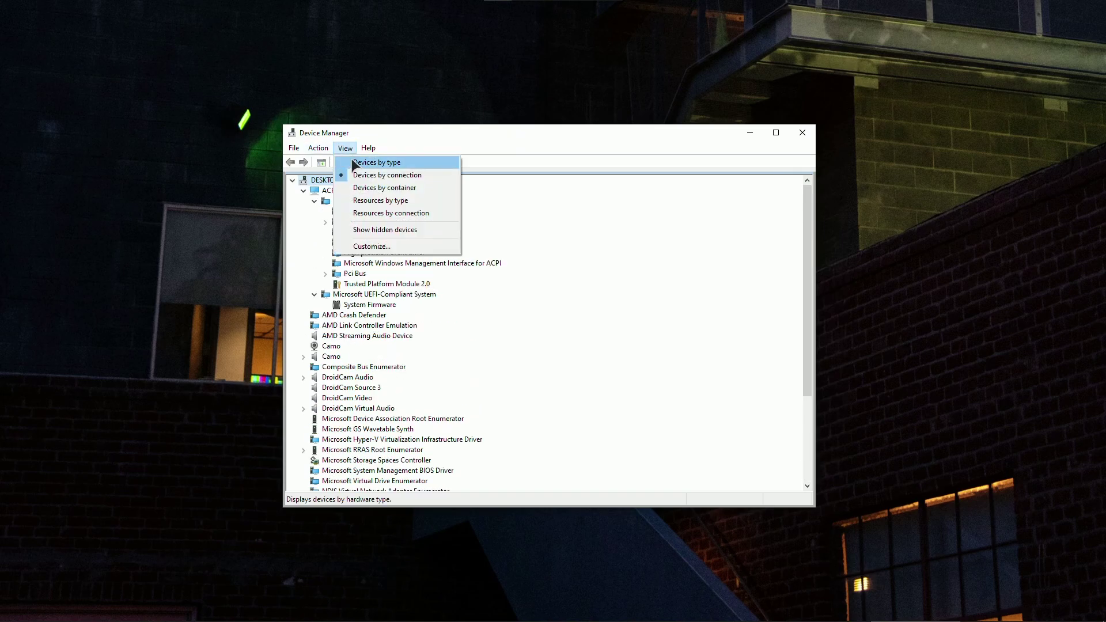
Step: Switch back to Devices by type and expand Universal Serial Bus controllers
left_click(354, 165)
left_click(302, 418)
left_click(365, 419)
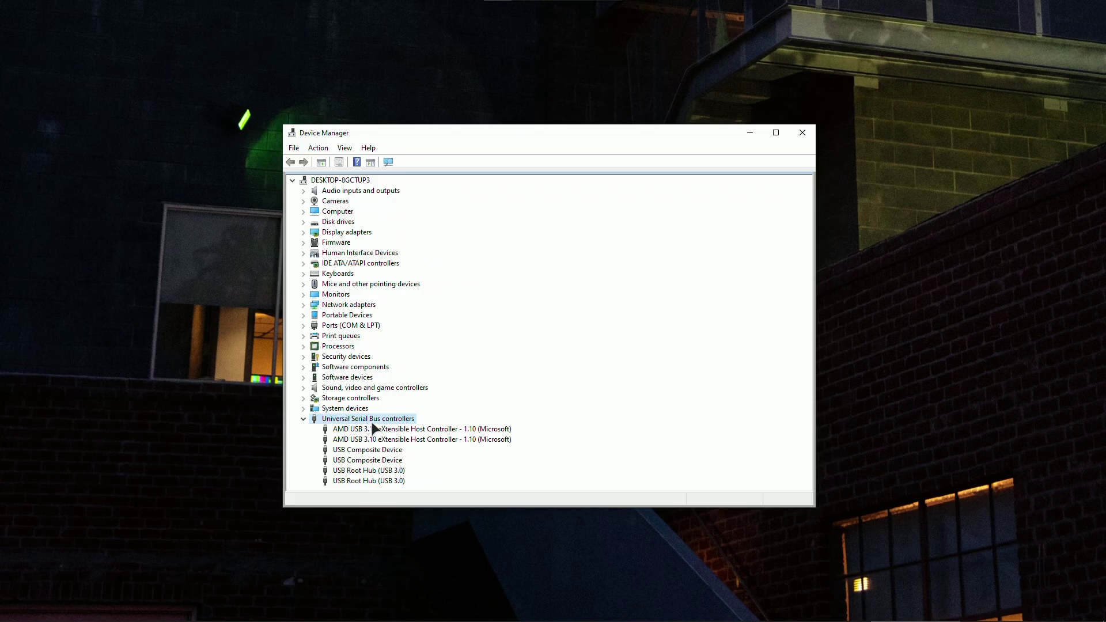
Step: Inspect the AMD USB 3.10 controllers, USB Composite Device and USB Root Hub (USB 3.0)
left_click(367, 438)
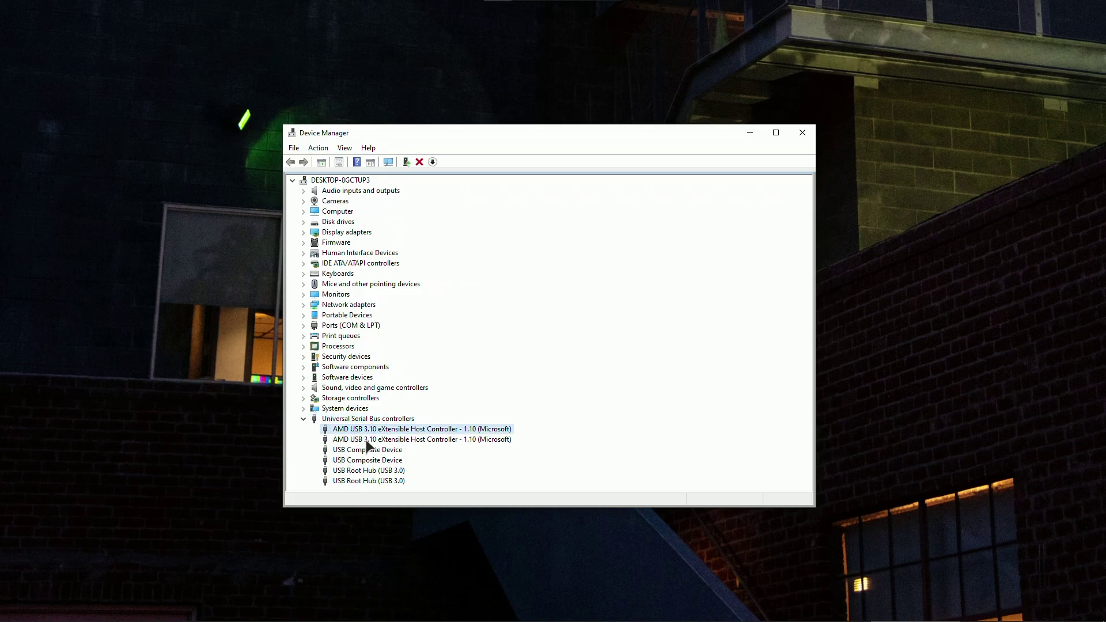
left_click(370, 428)
left_click(373, 439)
left_click(353, 450)
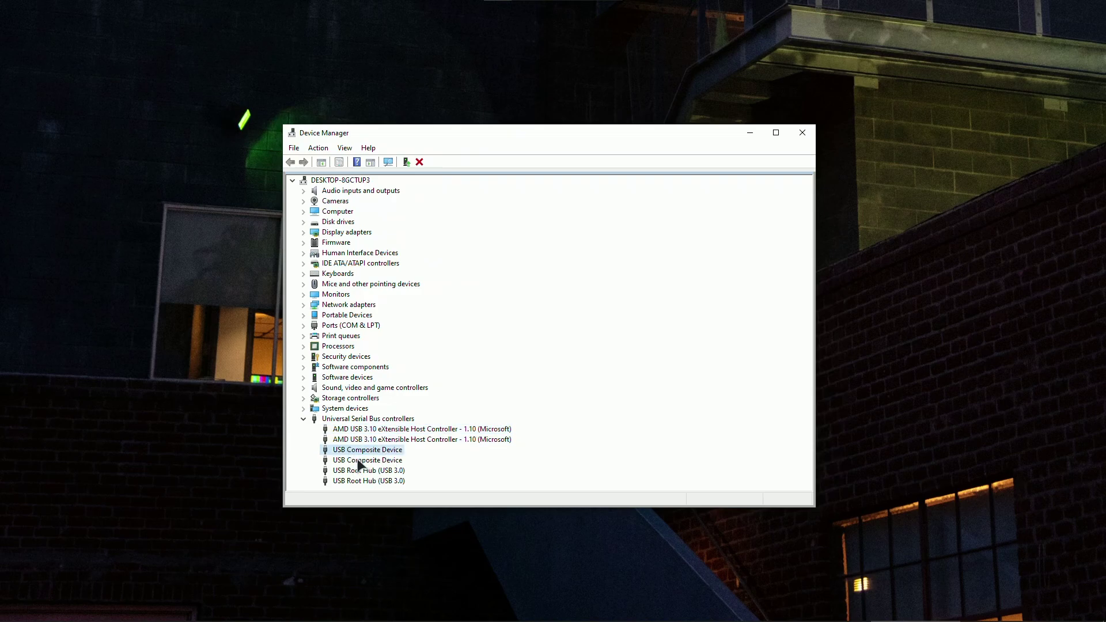
left_click(397, 470)
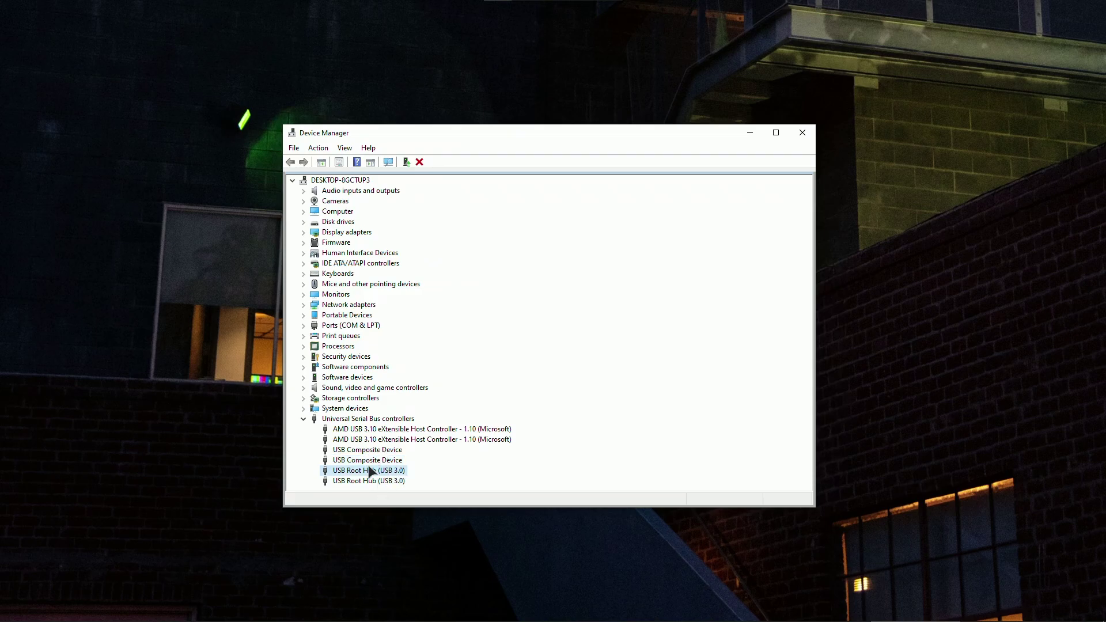
right_click(376, 469)
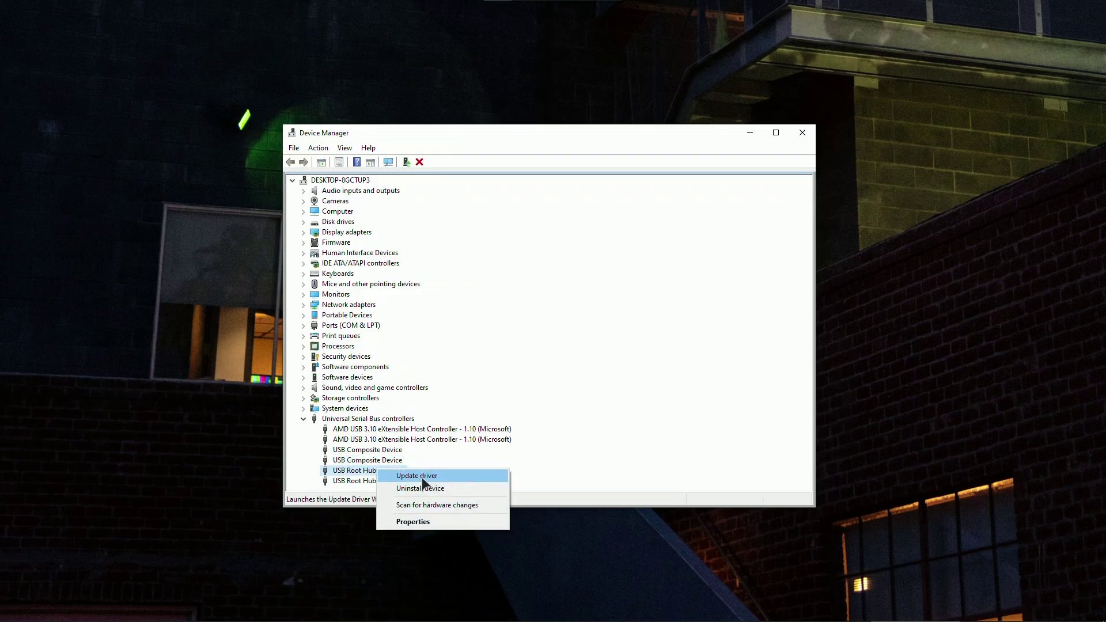
left_click(428, 505)
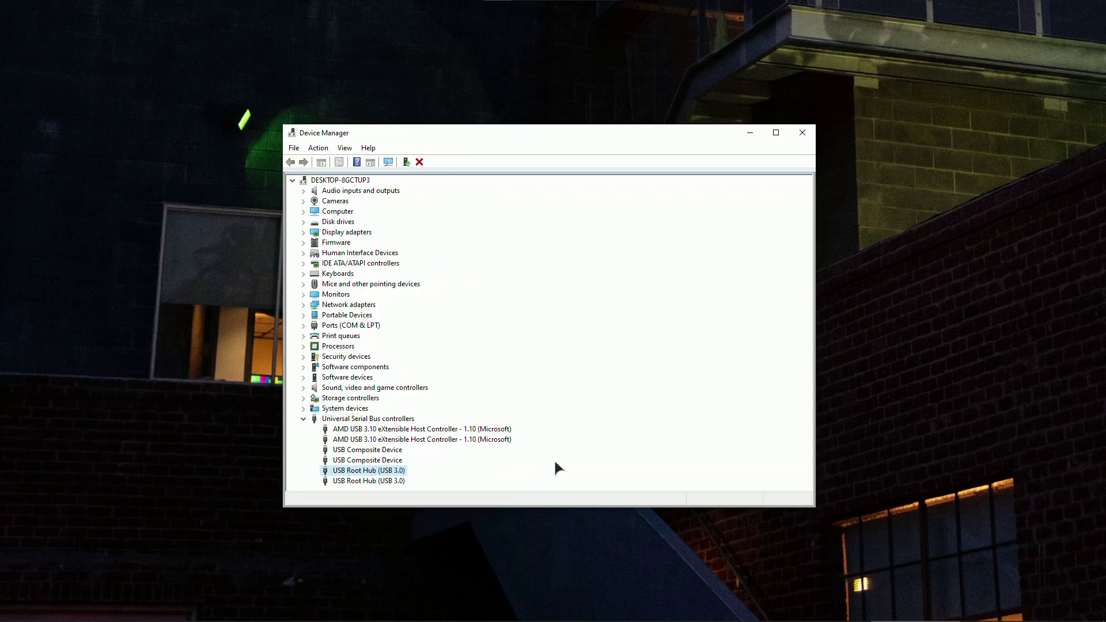
left_click(397, 439)
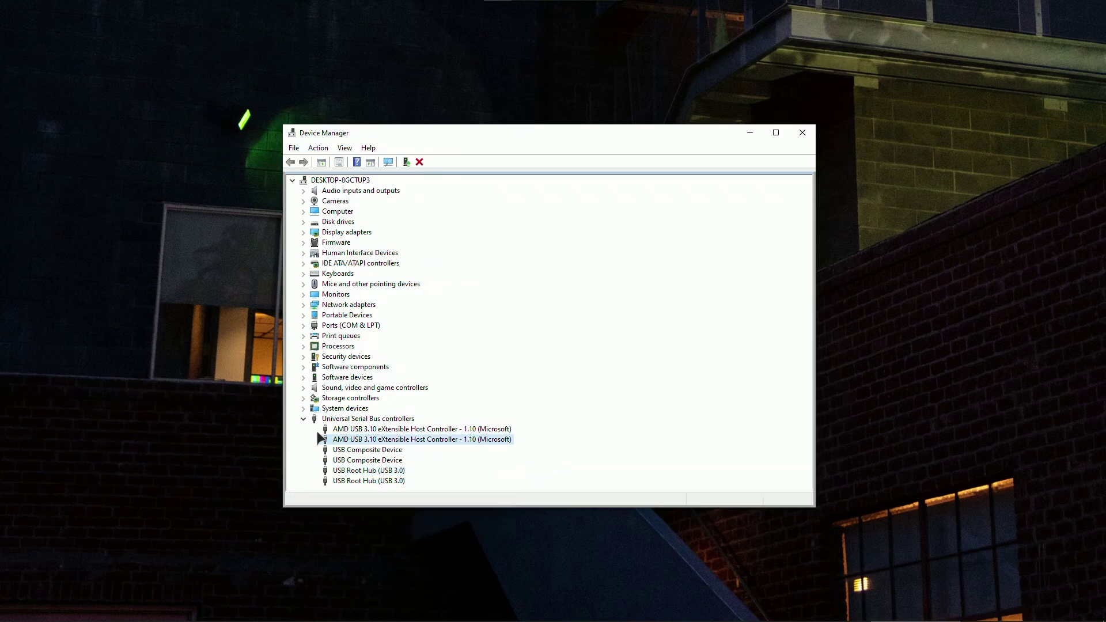
left_click(363, 419)
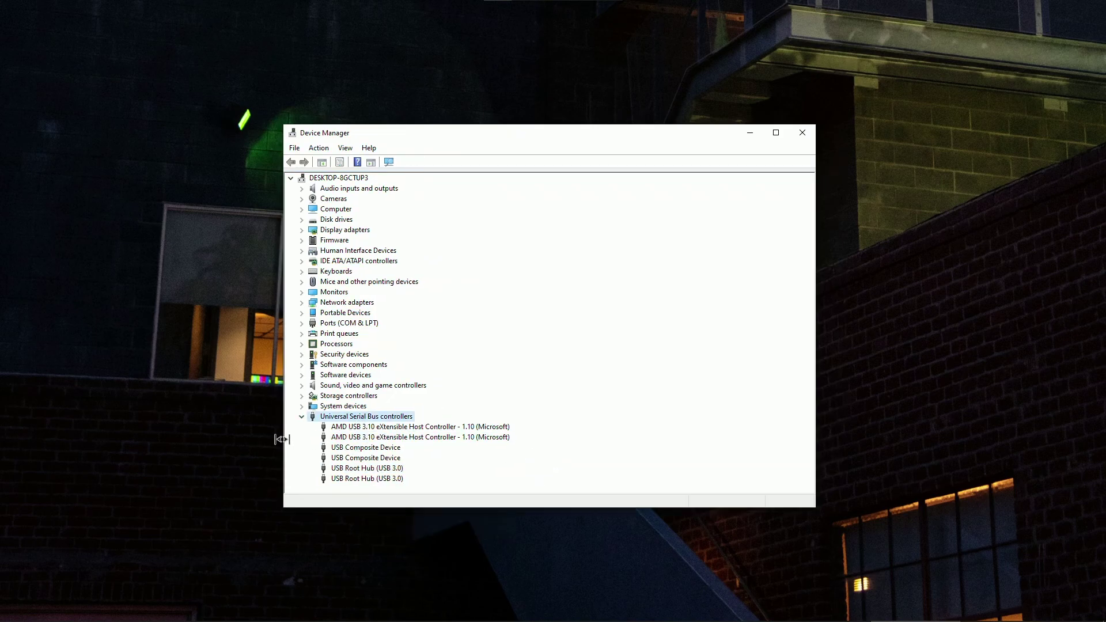